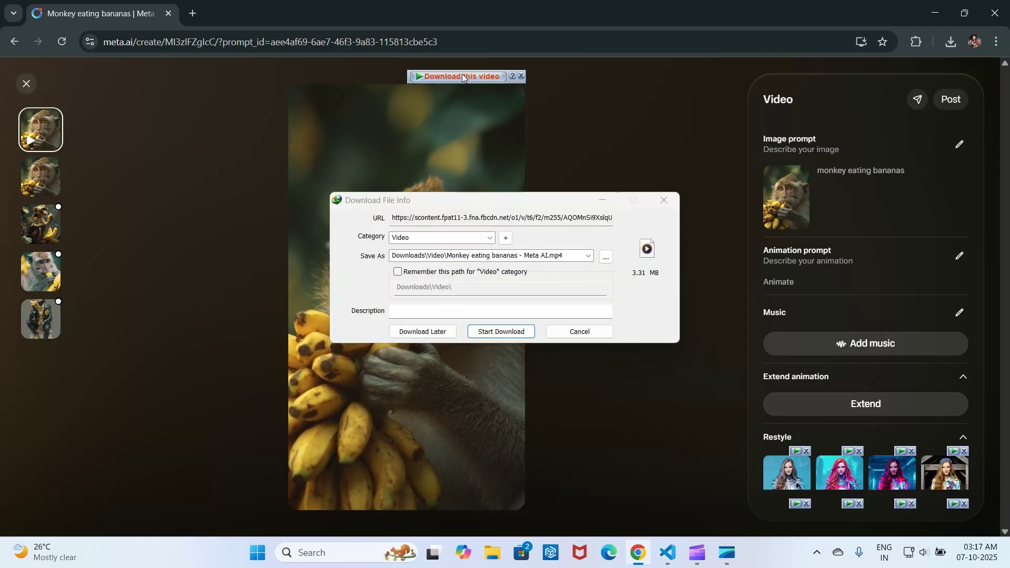
Download the 3.31 MB 'Monkey eating bananas - Meta AI.mp4' into Downloads\Video and open it.
{"action": "left_click", "coordinate": [506, 331]}
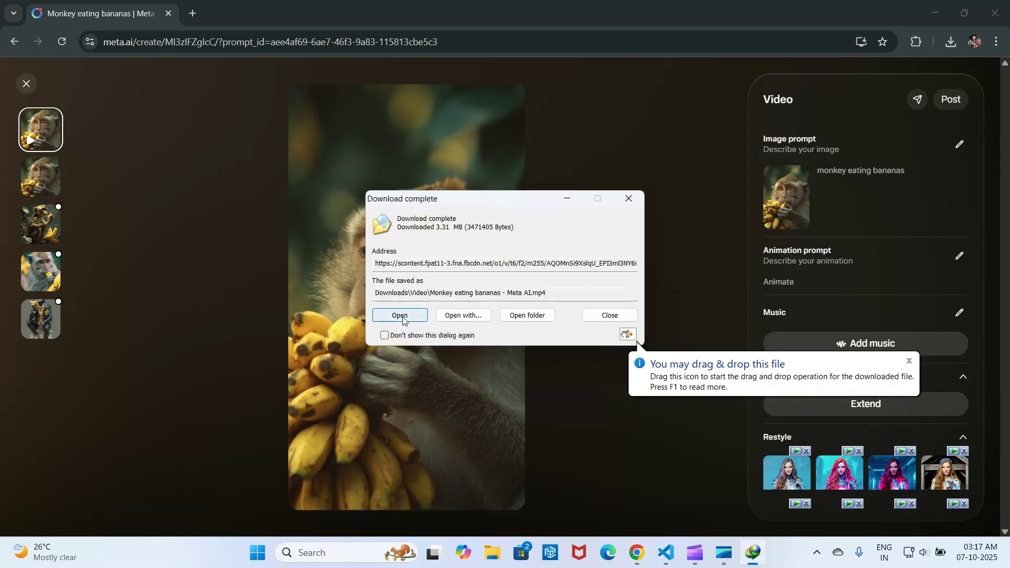
{"action": "left_click", "coordinate": [400, 315]}
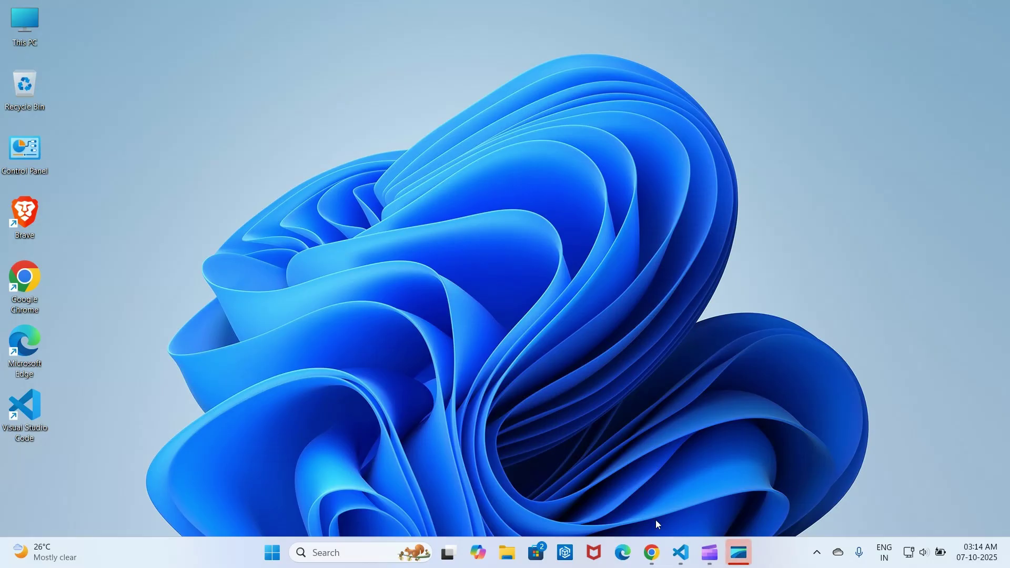
Search Google for 'idm' in Chrome to reach the official Internet Download Manager site.
{"action": "left_click", "coordinate": [652, 553]}
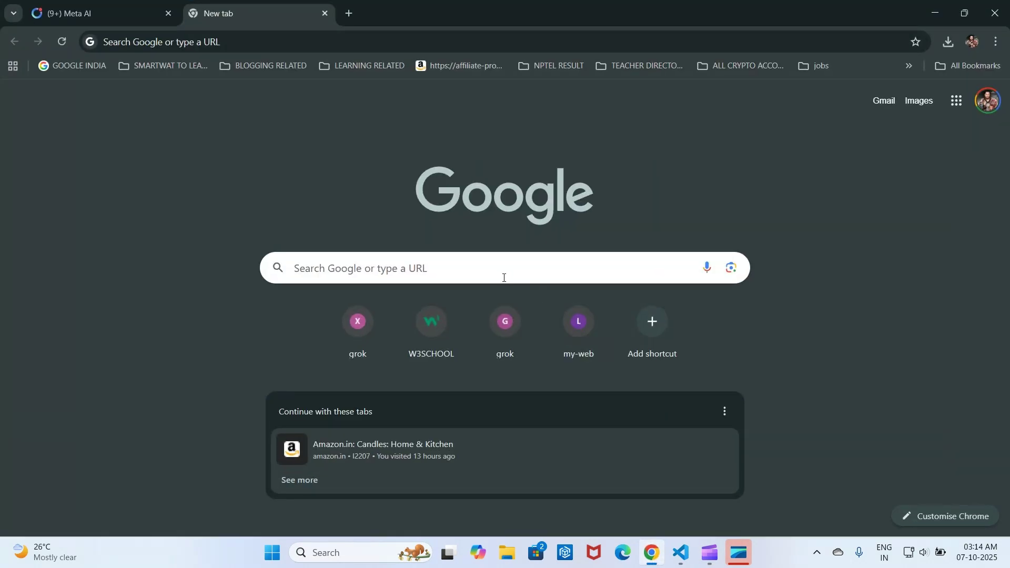
{"action": "left_click", "coordinate": [503, 276]}
{"action": "type", "text": "idm"}
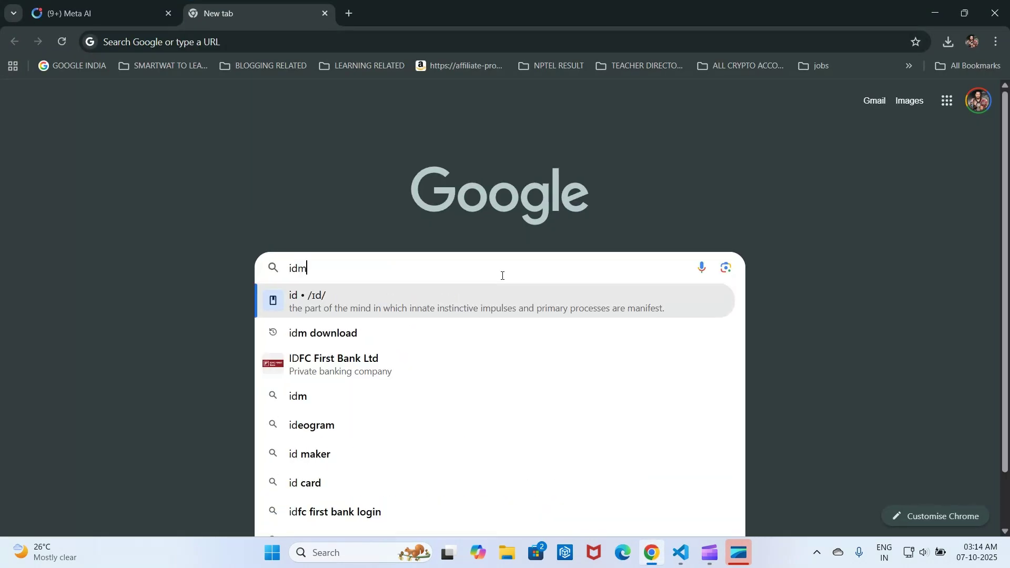
{"action": "key", "text": "Return"}
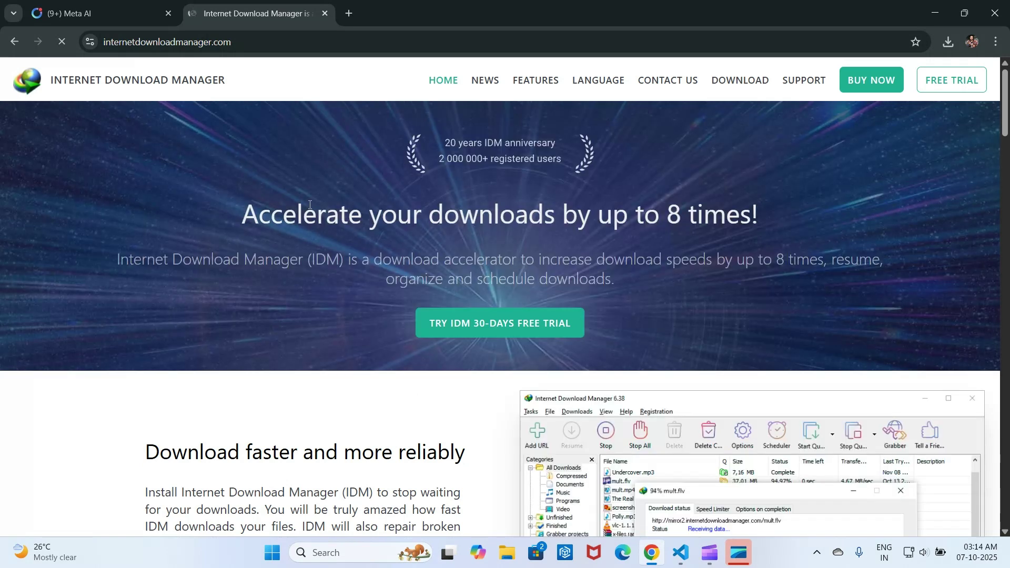
Download the IDM 30-day trial installer idman642build49.exe and launch it.
{"action": "left_click", "coordinate": [471, 329]}
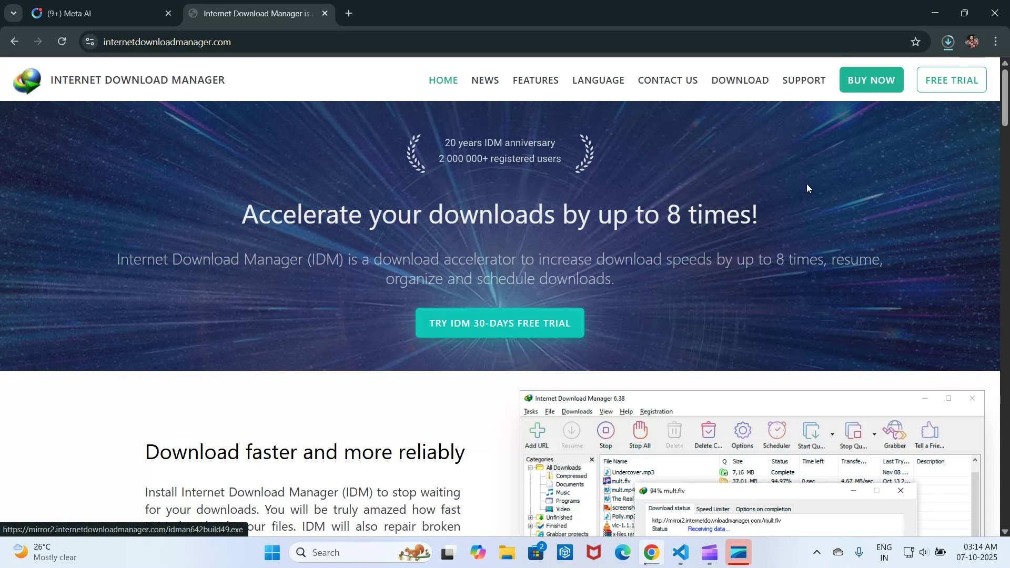
{"action": "left_click", "coordinate": [948, 42]}
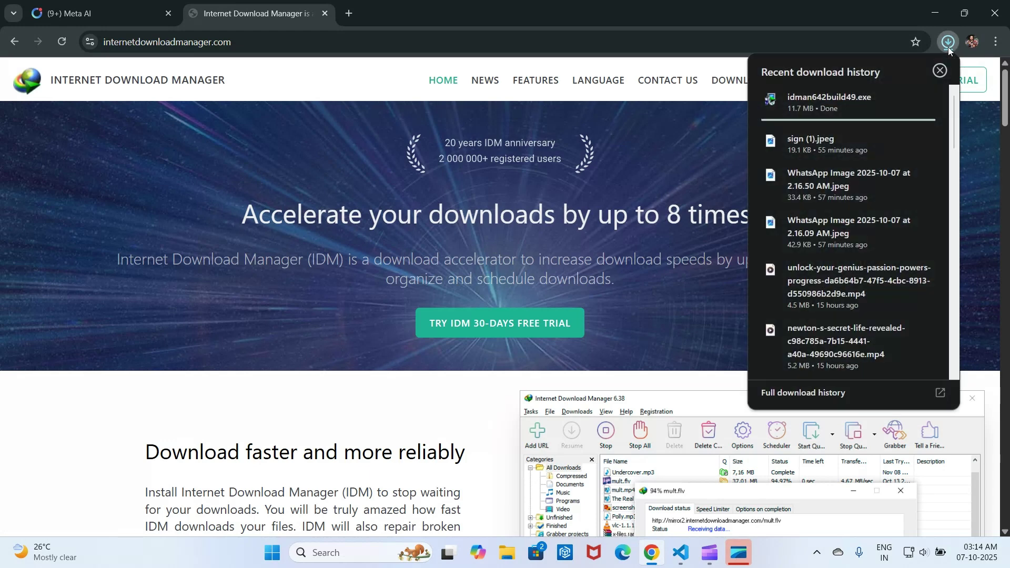
{"action": "left_click", "coordinate": [851, 102]}
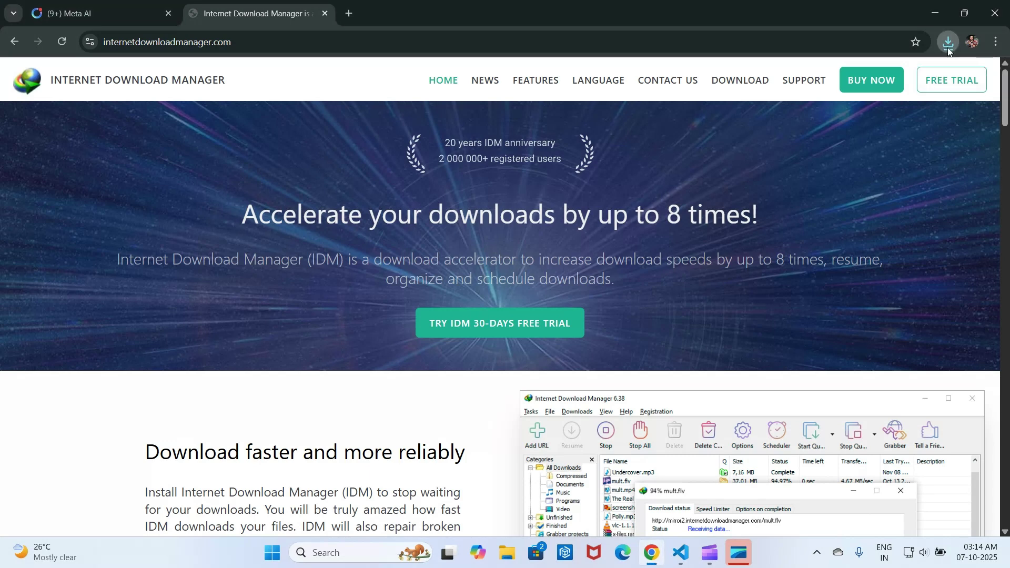
{"action": "left_click", "coordinate": [948, 47]}
{"action": "left_click", "coordinate": [837, 101]}
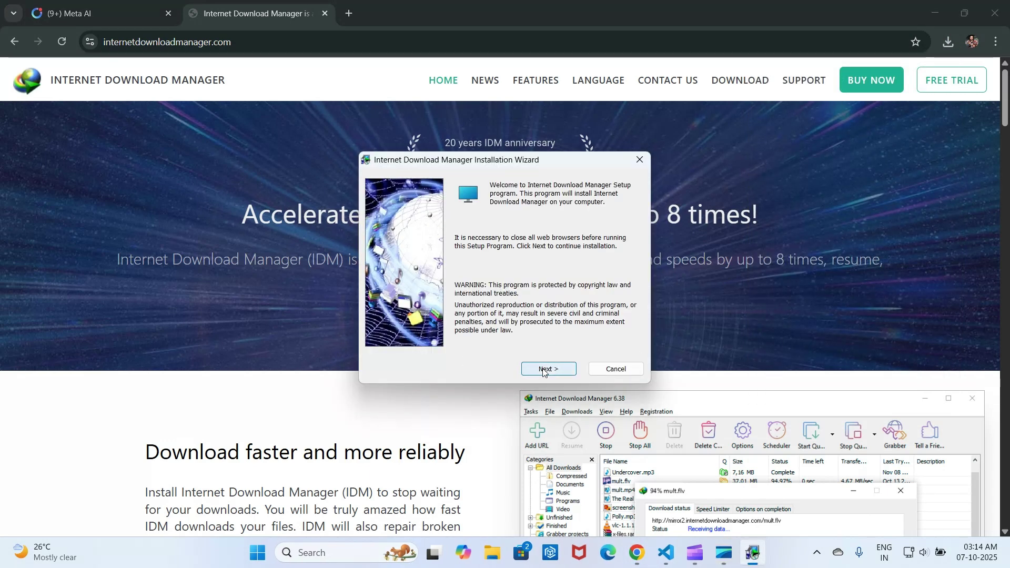
Install IDM into C:\Program Files (x86)\Internet Download Manager, accepting the licence, then finish the wizard.
{"action": "left_click", "coordinate": [545, 367]}
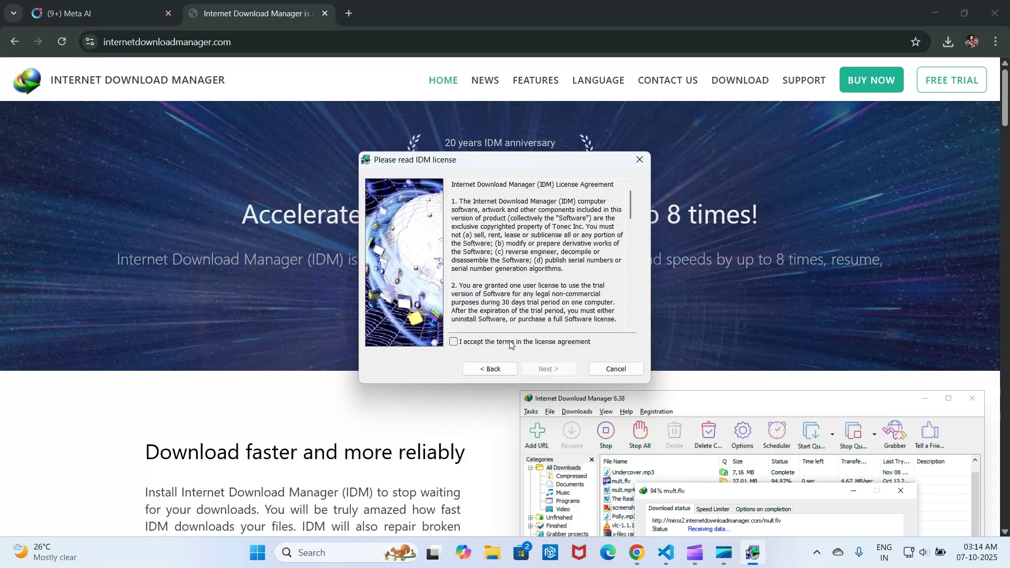
{"action": "left_click", "coordinate": [510, 342]}
{"action": "left_click", "coordinate": [550, 368]}
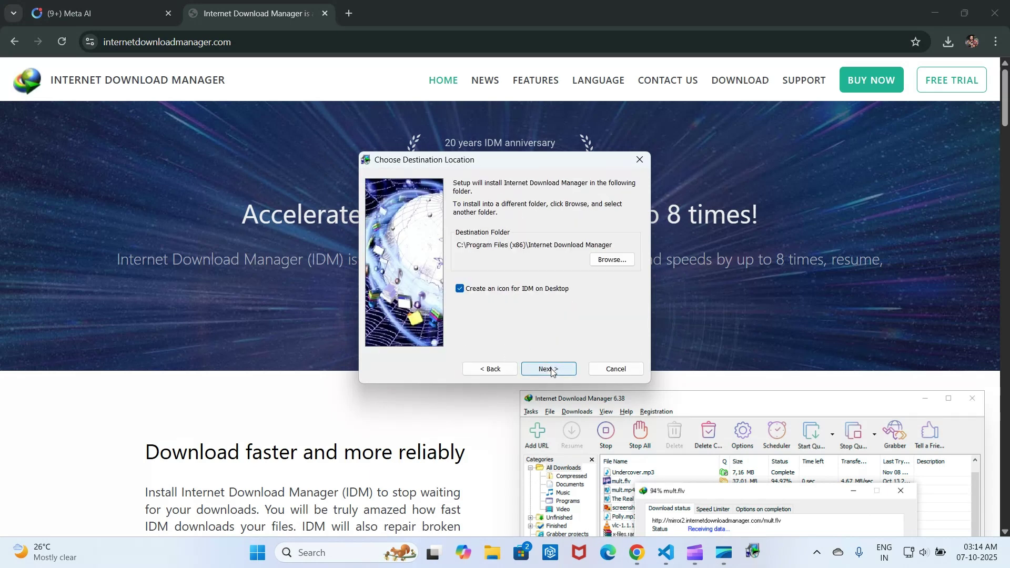
{"action": "left_click", "coordinate": [550, 369]}
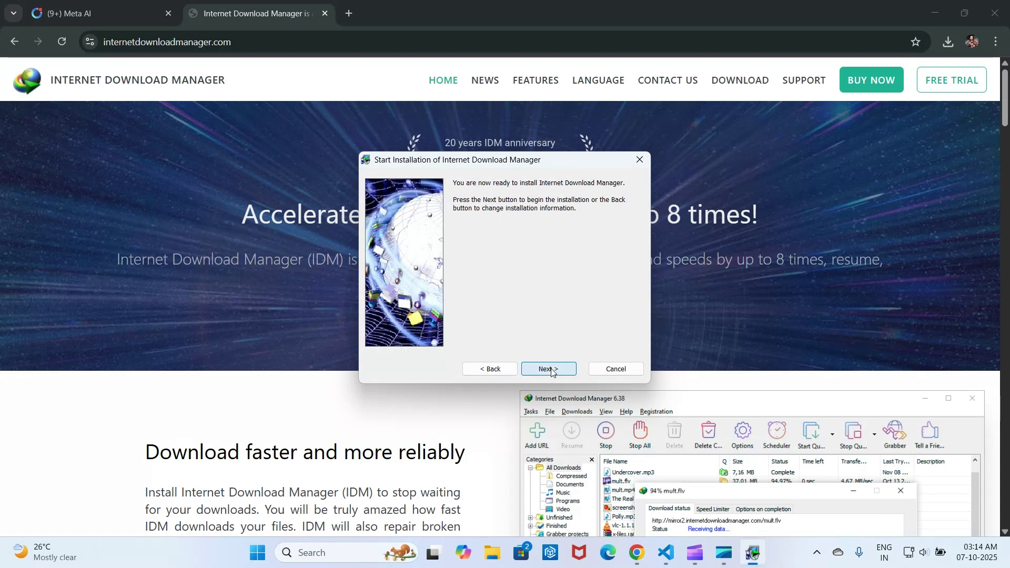
{"action": "left_click", "coordinate": [551, 369]}
{"action": "left_click", "coordinate": [551, 369]}
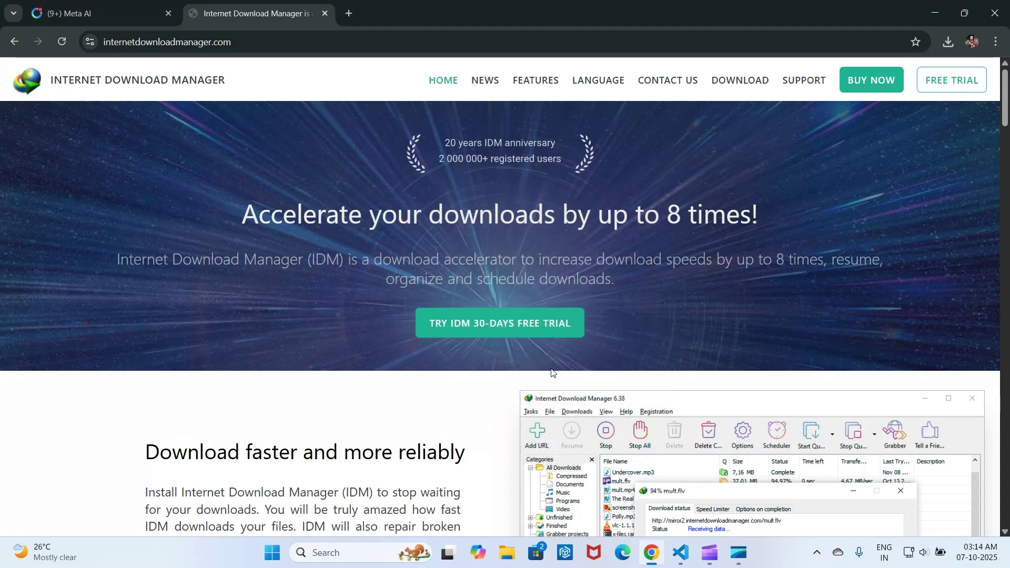
Close the IDM tab and enable the IDM Integration Module extension in Chrome.
{"action": "left_click", "coordinate": [324, 14]}
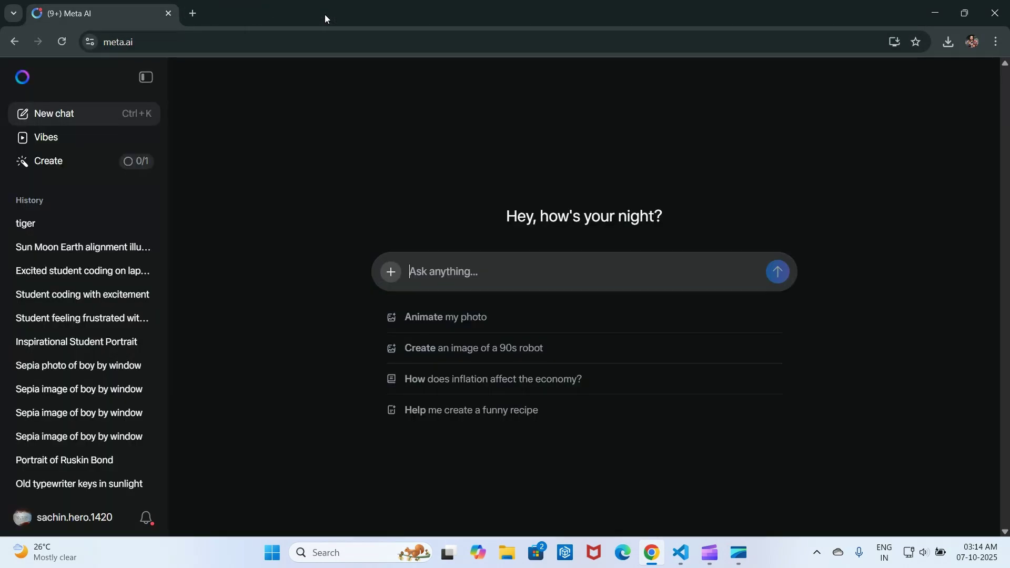
{"action": "left_click", "coordinate": [1000, 43]}
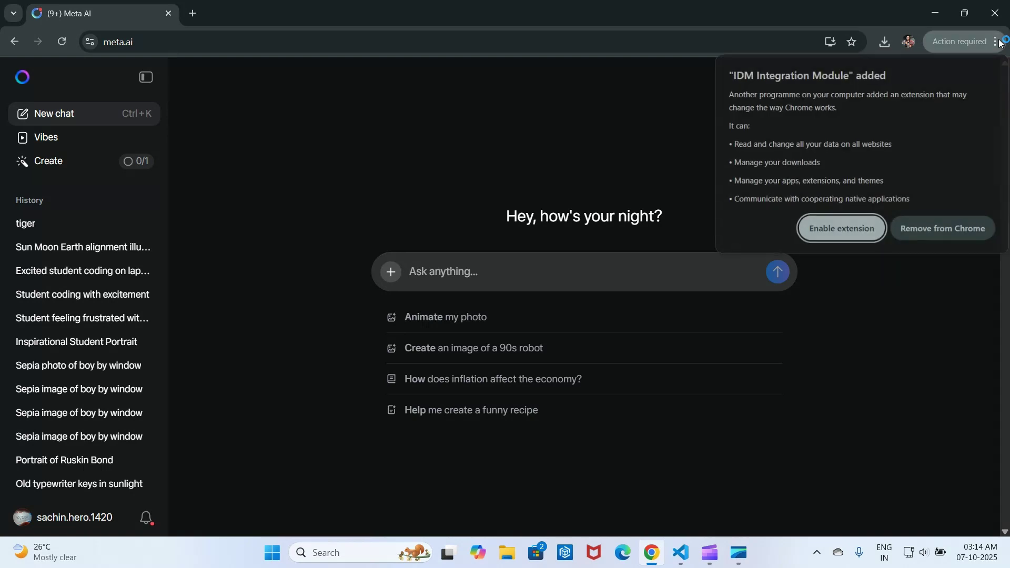
{"action": "left_click", "coordinate": [821, 232]}
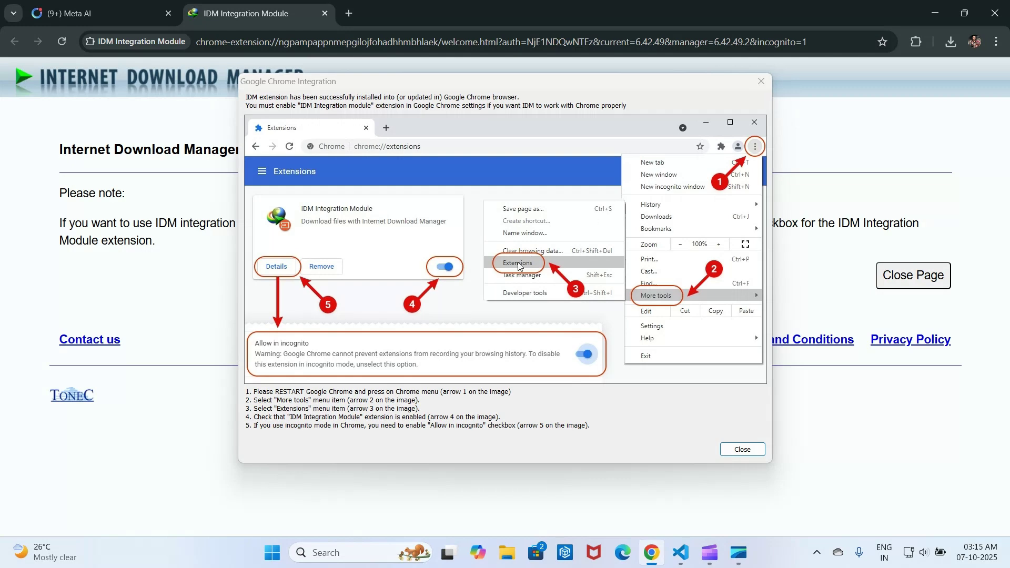
{"action": "left_click", "coordinate": [728, 450]}
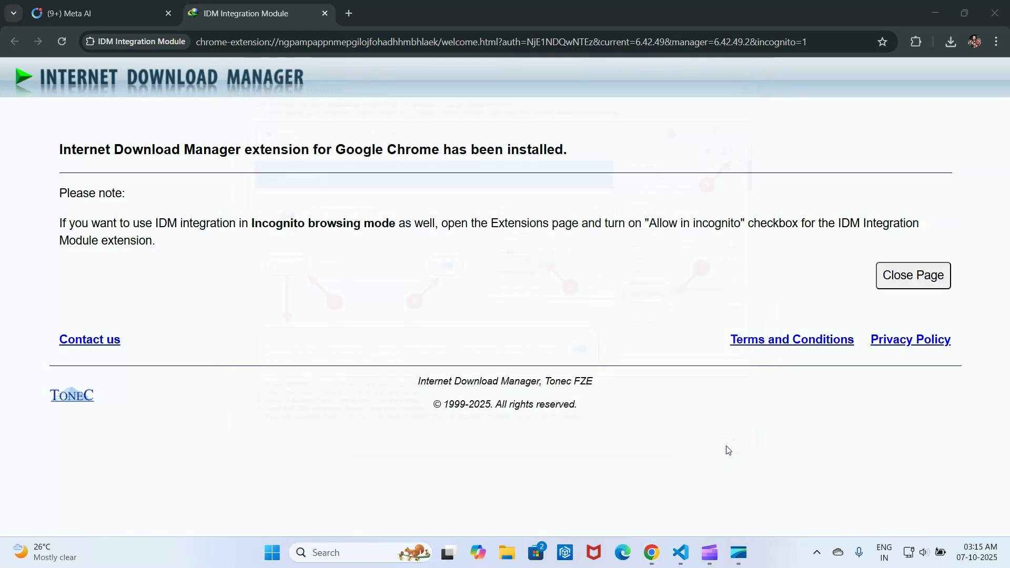
Open Chrome's Manage Extensions page and look through the installed extensions list.
{"action": "left_click", "coordinate": [999, 44]}
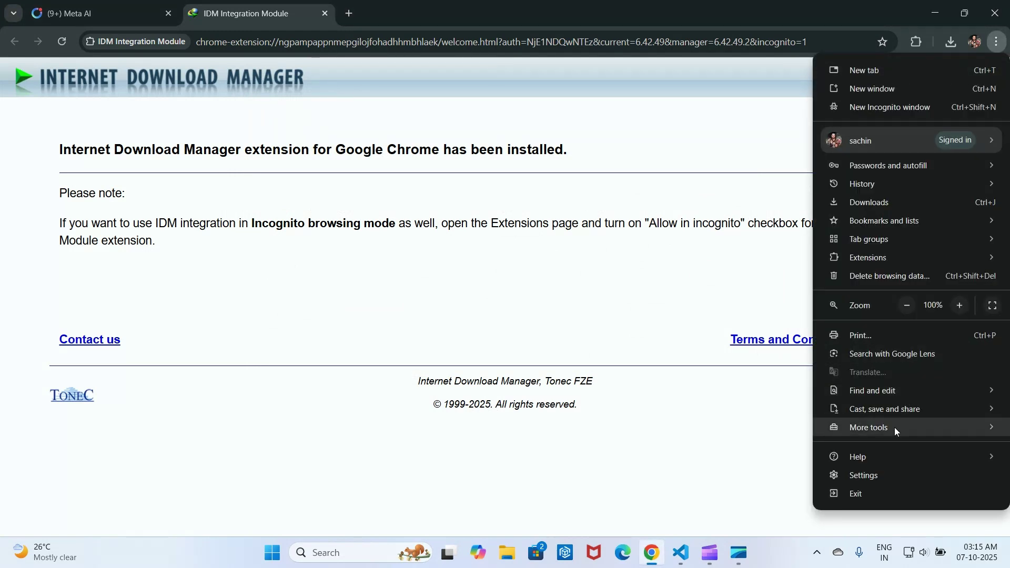
{"action": "mouse_move", "coordinate": [879, 431]}
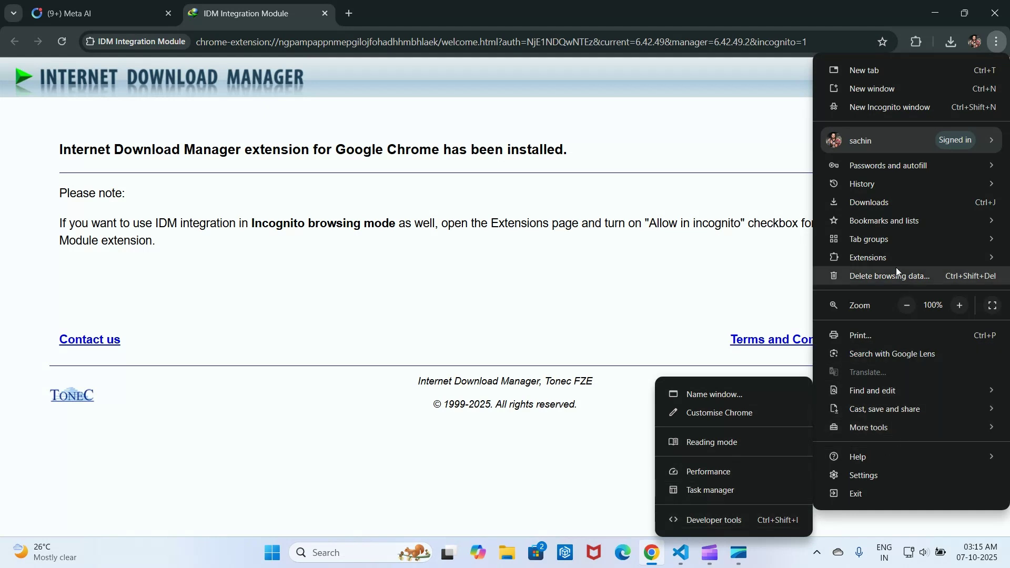
{"action": "mouse_move", "coordinate": [880, 259]}
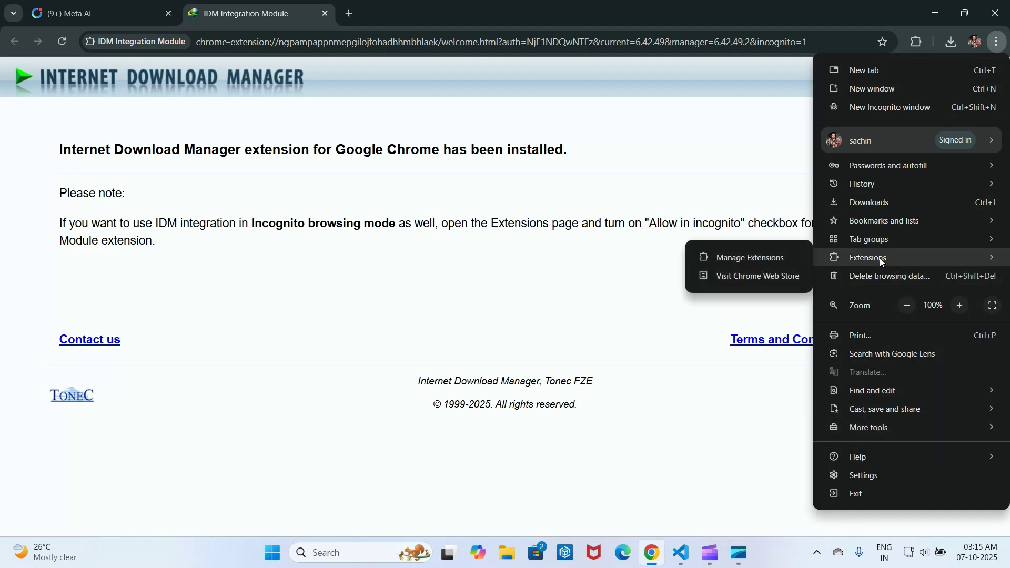
{"action": "left_click", "coordinate": [777, 261]}
{"action": "scroll", "coordinate": [780, 363], "scroll_direction": "down", "scroll_amount": 5}
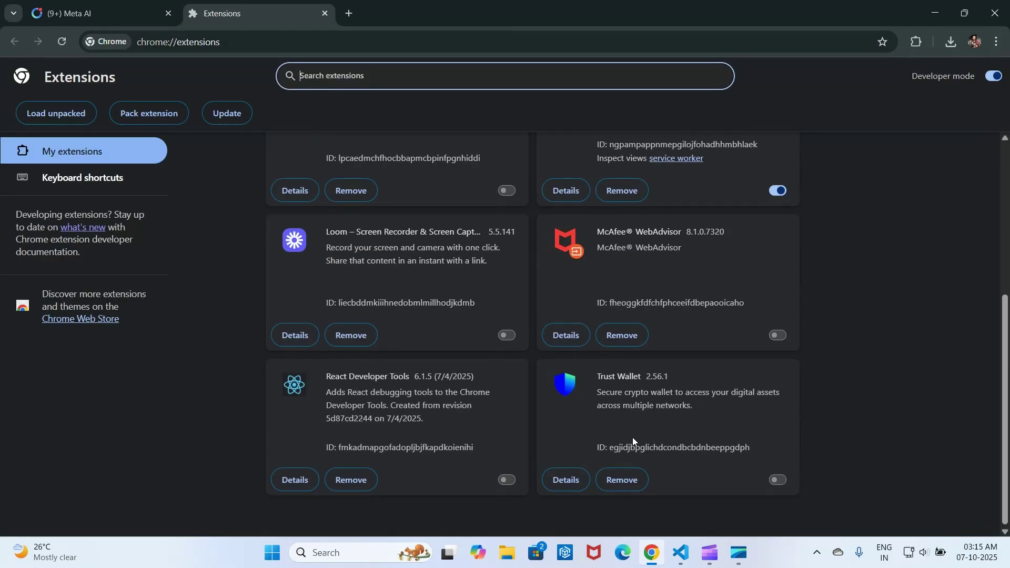
{"action": "scroll", "coordinate": [685, 409], "scroll_direction": "up", "scroll_amount": 5}
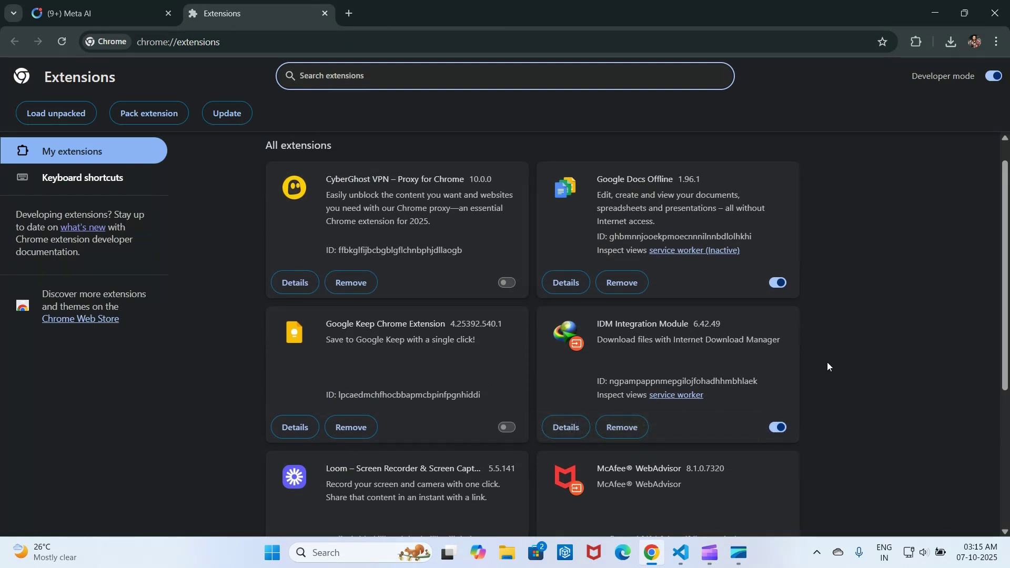
{"action": "scroll", "coordinate": [827, 364], "scroll_direction": "down", "scroll_amount": 5}
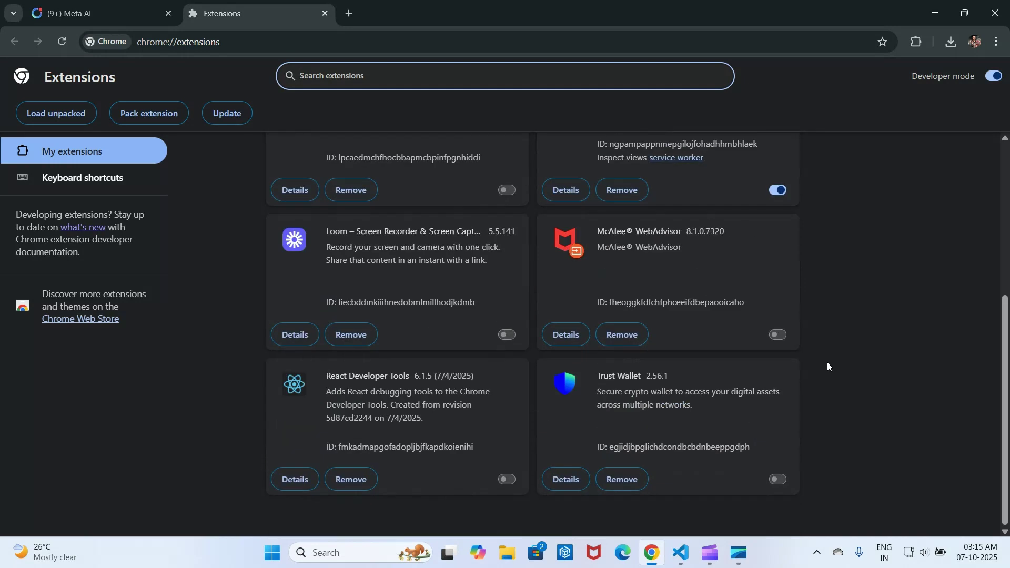
Back in Meta AI, submit the prompt 'monkey eating bananas' to generate images.
{"action": "left_click", "coordinate": [325, 13]}
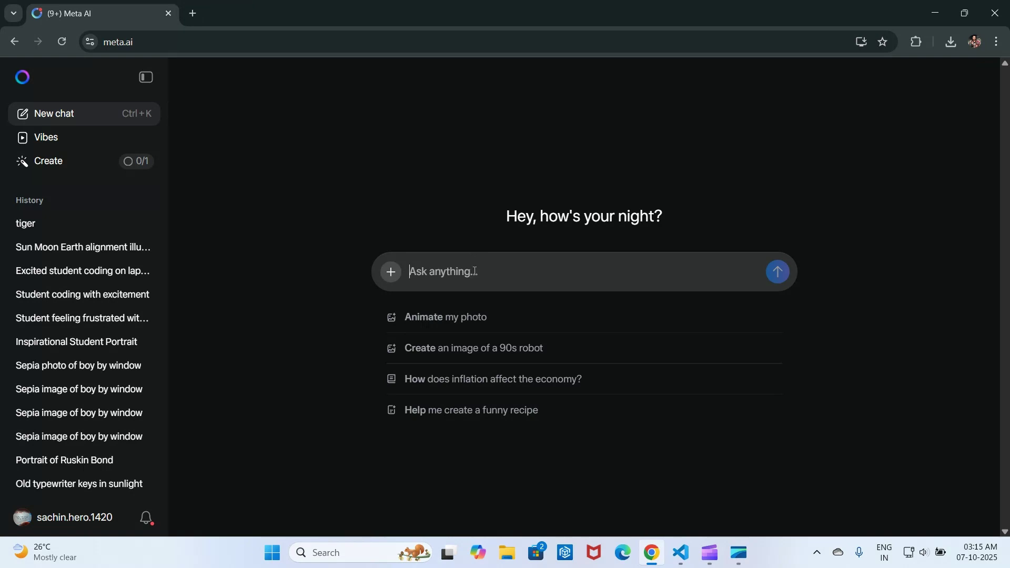
{"action": "type", "text": "monkey"}
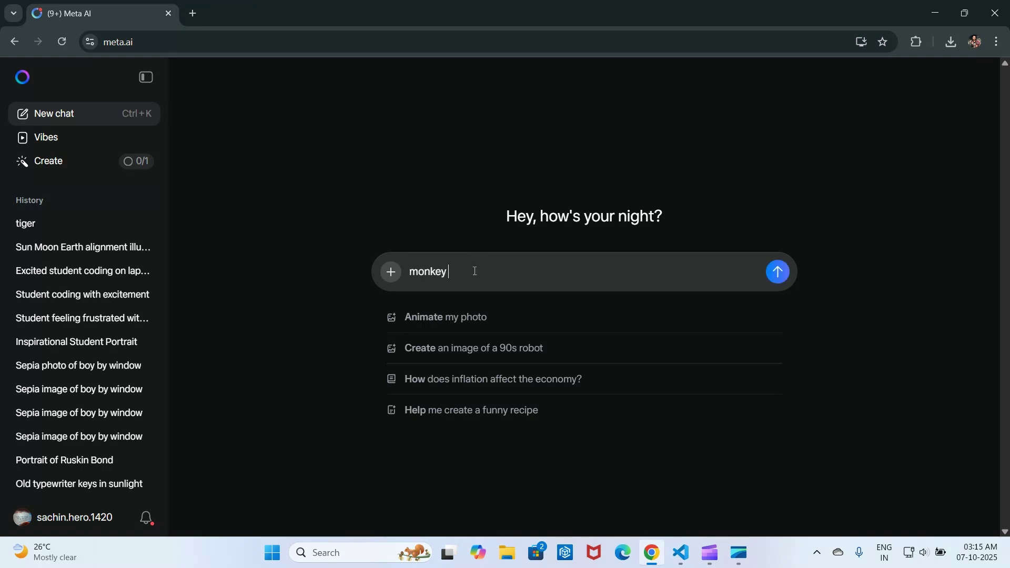
{"action": "type", "text": " eating banan"}
{"action": "key", "text": "BackSpace"}
{"action": "type", "text": "as"}
{"action": "key", "text": "Return"}
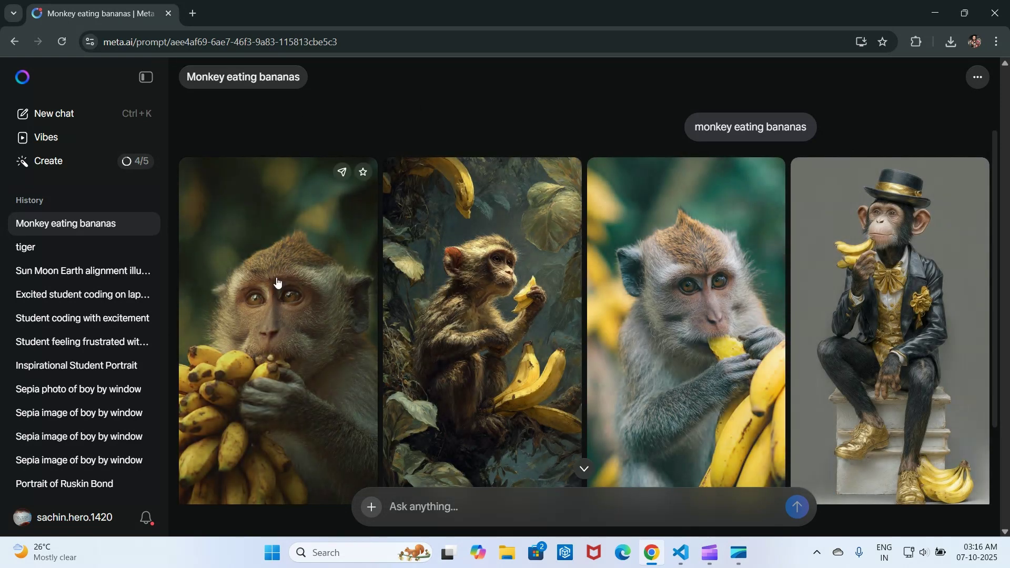
Animate the first monkey image into a 5-second video and open the result.
{"action": "left_click", "coordinate": [272, 299]}
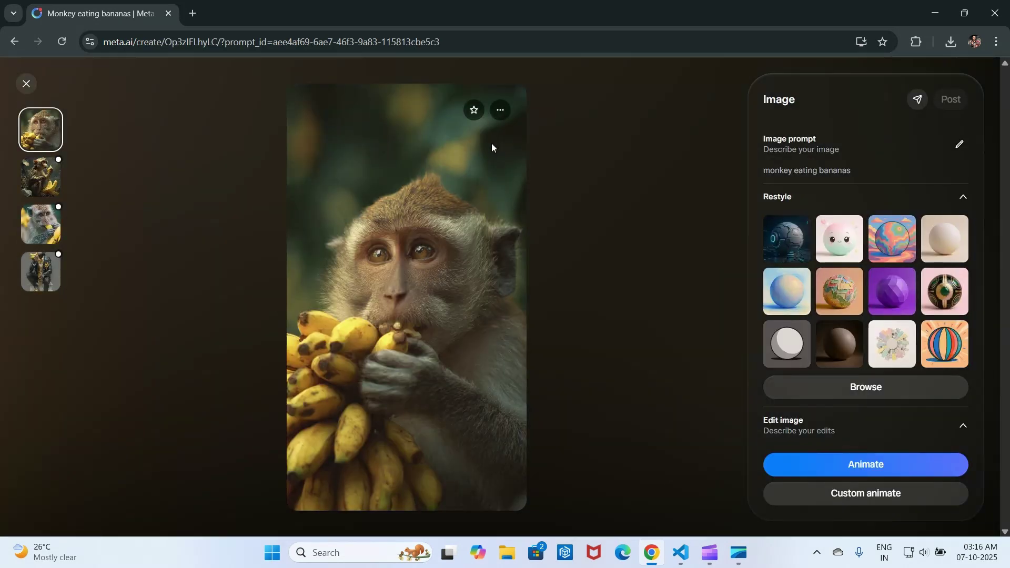
{"action": "left_click", "coordinate": [866, 465]}
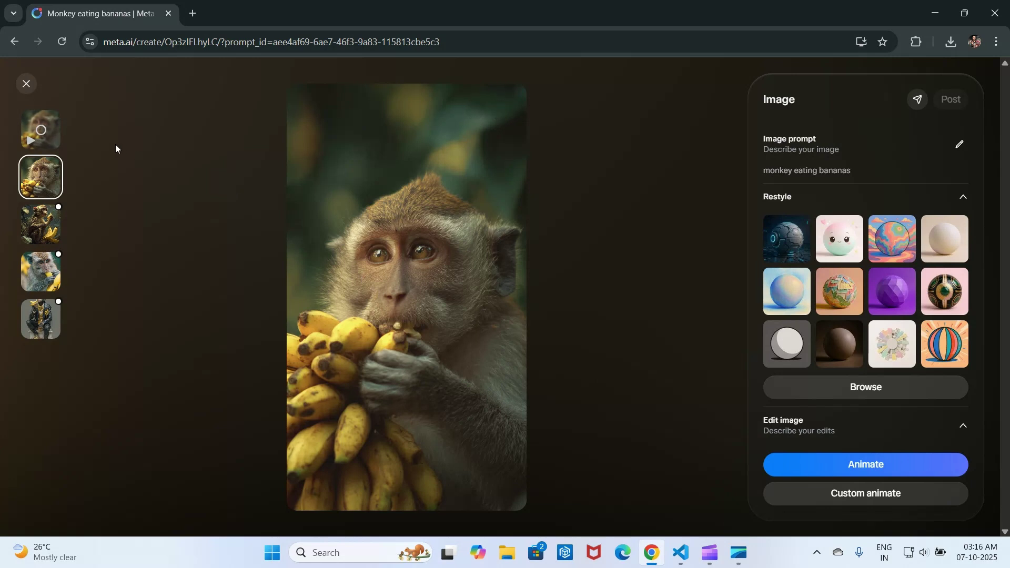
{"action": "left_click", "coordinate": [30, 127]}
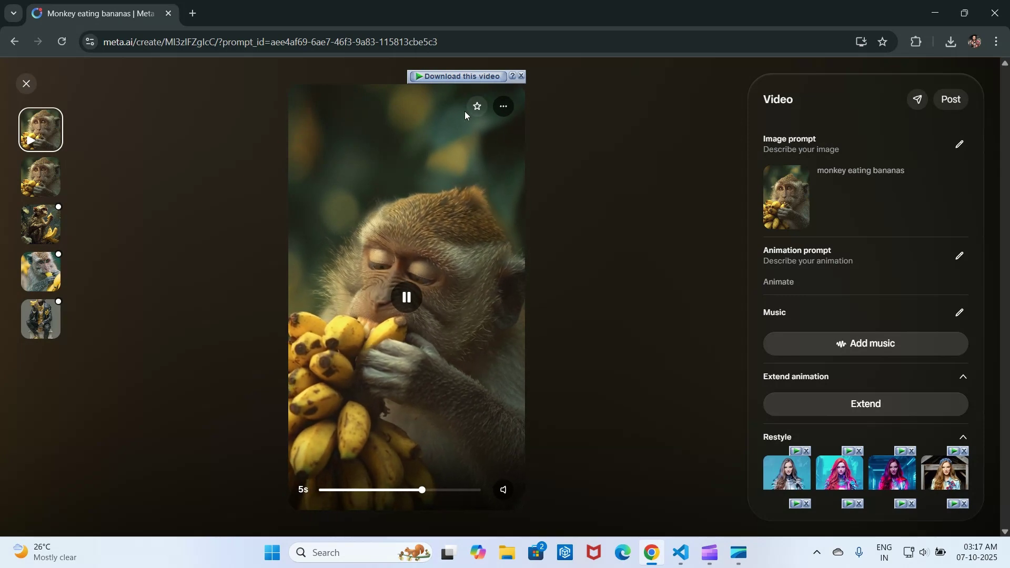
Download the animated video with IDM as 'Monkey eating bananas - Meta AI.mp4' and open it.
{"action": "left_click", "coordinate": [459, 76]}
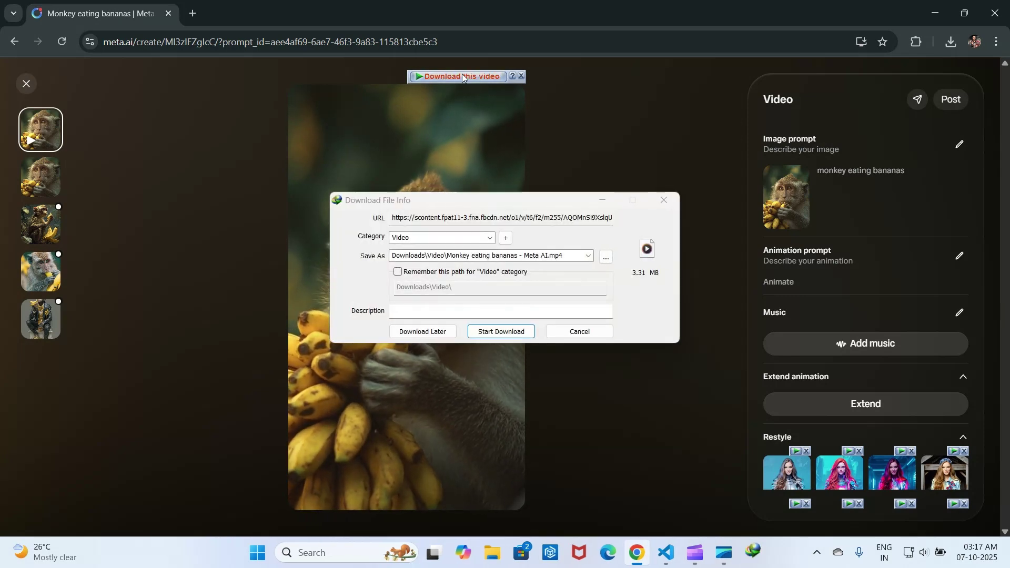
{"action": "left_click", "coordinate": [506, 332]}
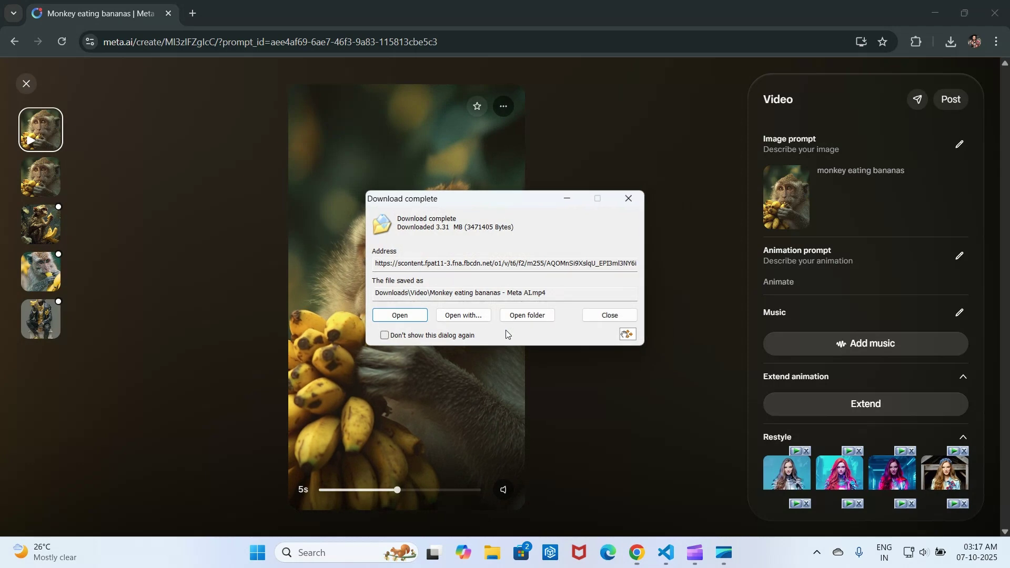
{"action": "left_click", "coordinate": [400, 315]}
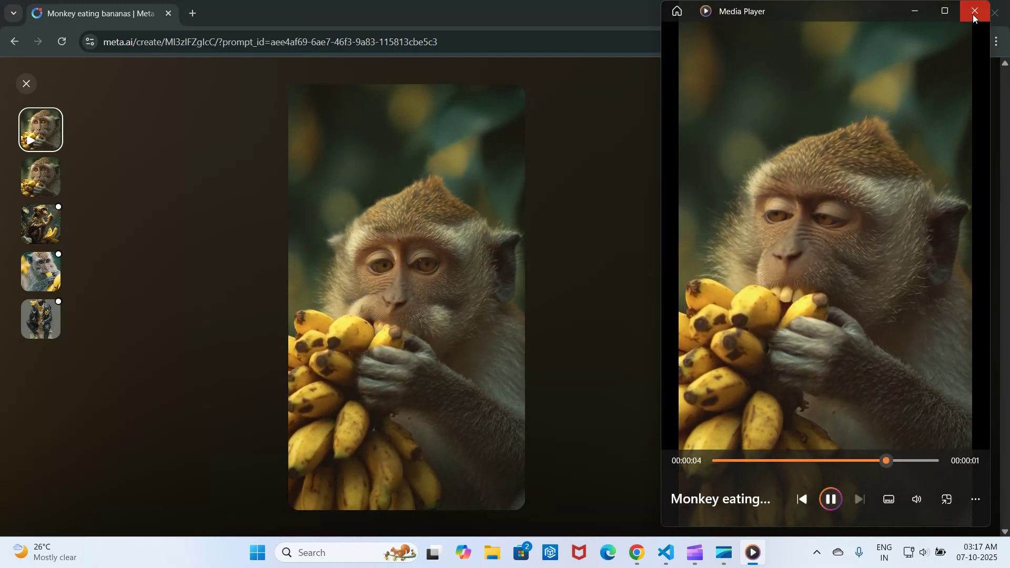
Play the video maximized in Media Player, close it, return to the chat, and open File Explorer.
{"action": "left_click", "coordinate": [945, 10]}
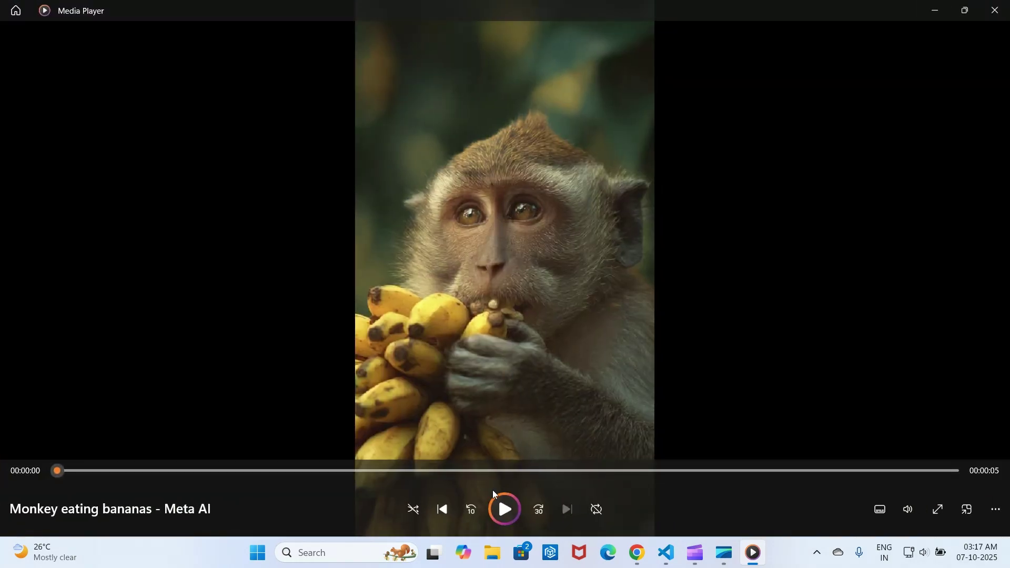
{"action": "left_click", "coordinate": [505, 518]}
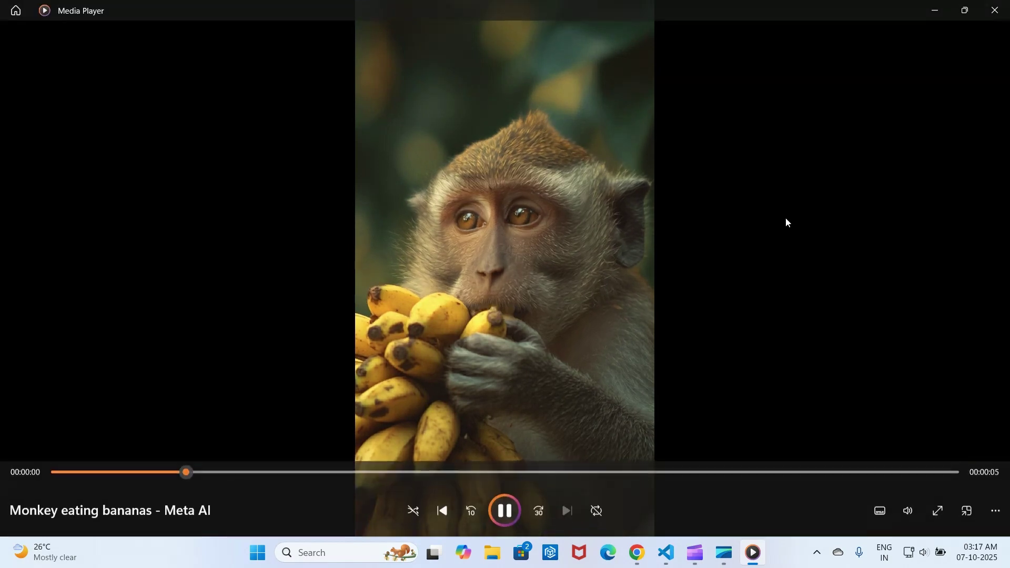
{"action": "left_click", "coordinate": [996, 10]}
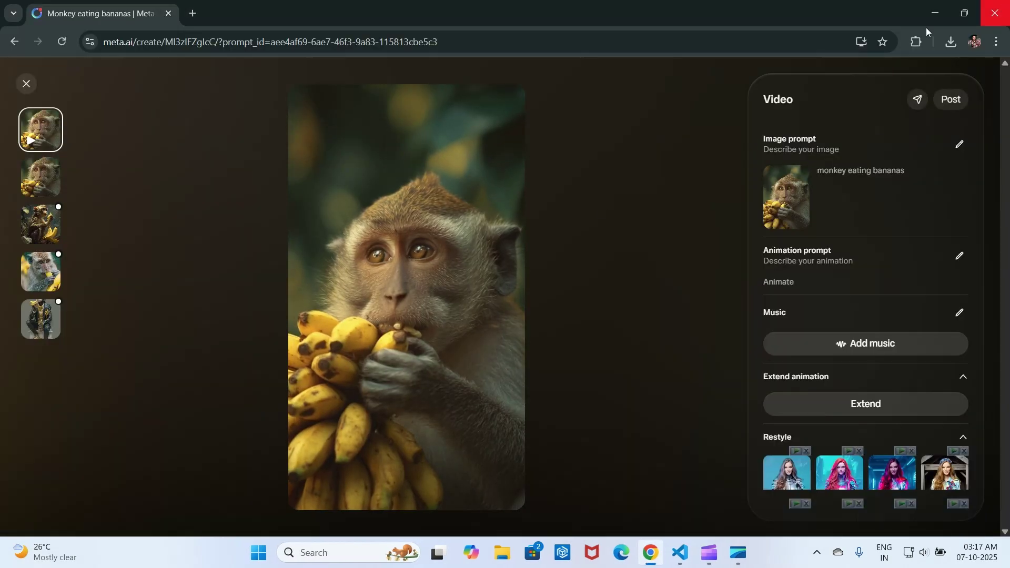
{"action": "left_click", "coordinate": [26, 84]}
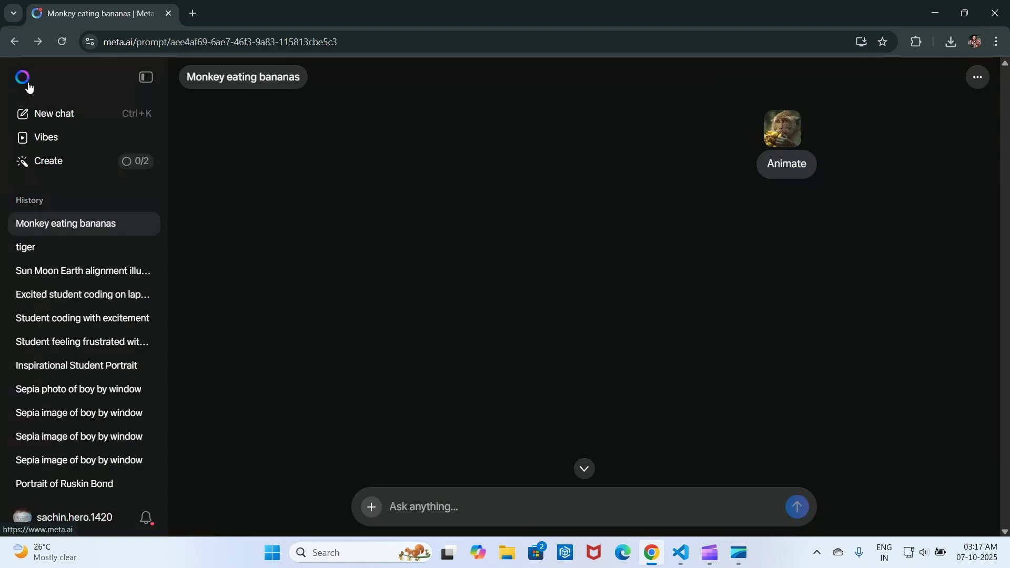
{"action": "left_click", "coordinate": [506, 563]}
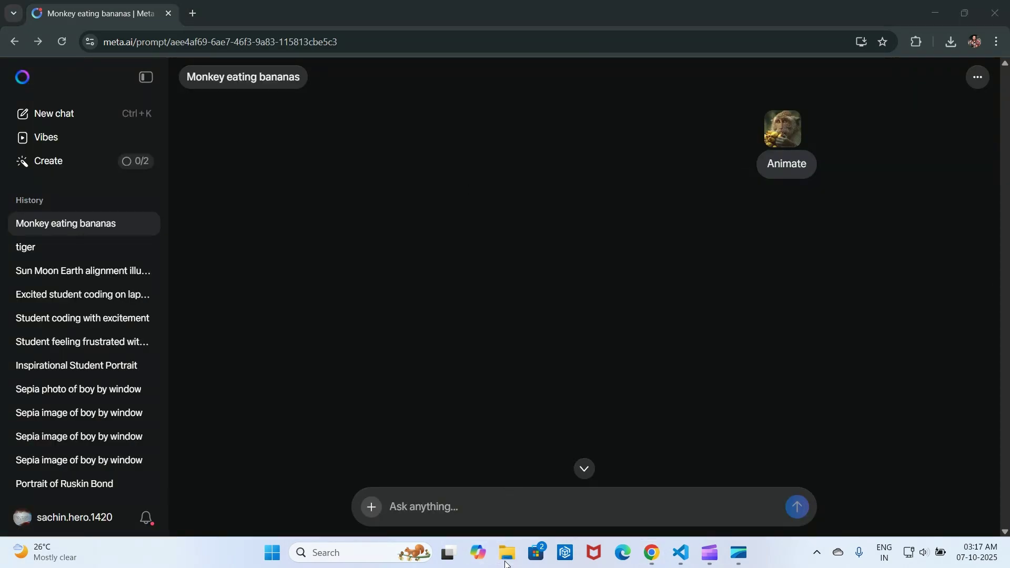